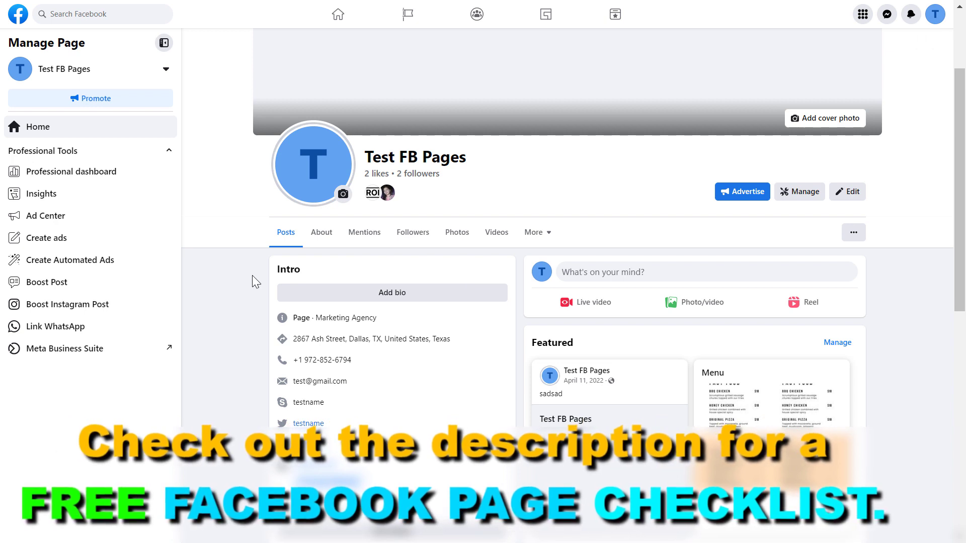
scroll(244, 354, up, 3)
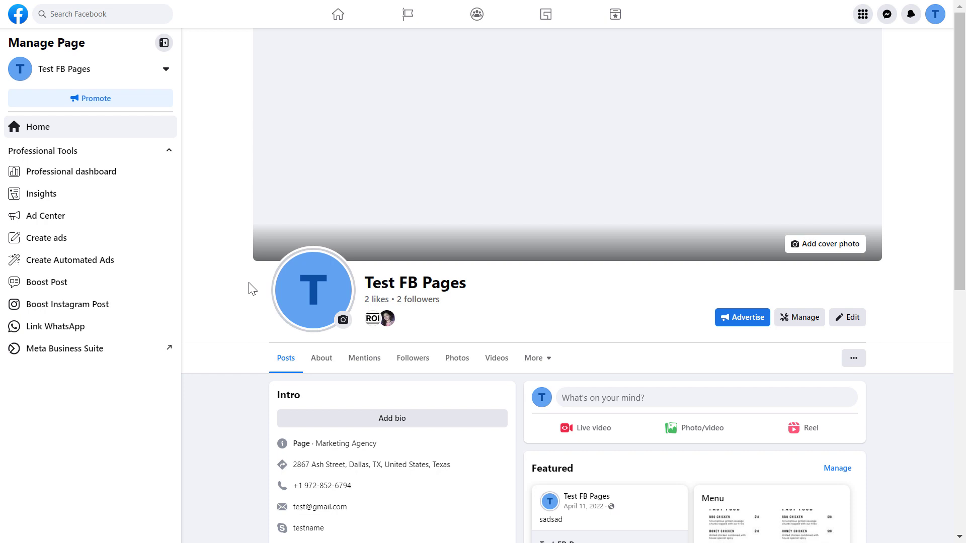
After briefly checking the account menu, go to Test FB Pages' Story archive via its extra options
click(935, 14)
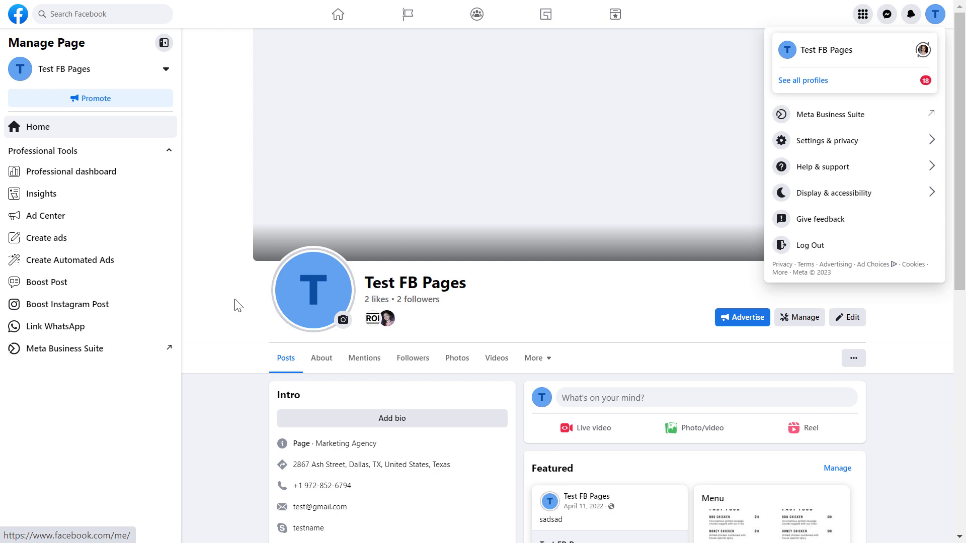
click(229, 321)
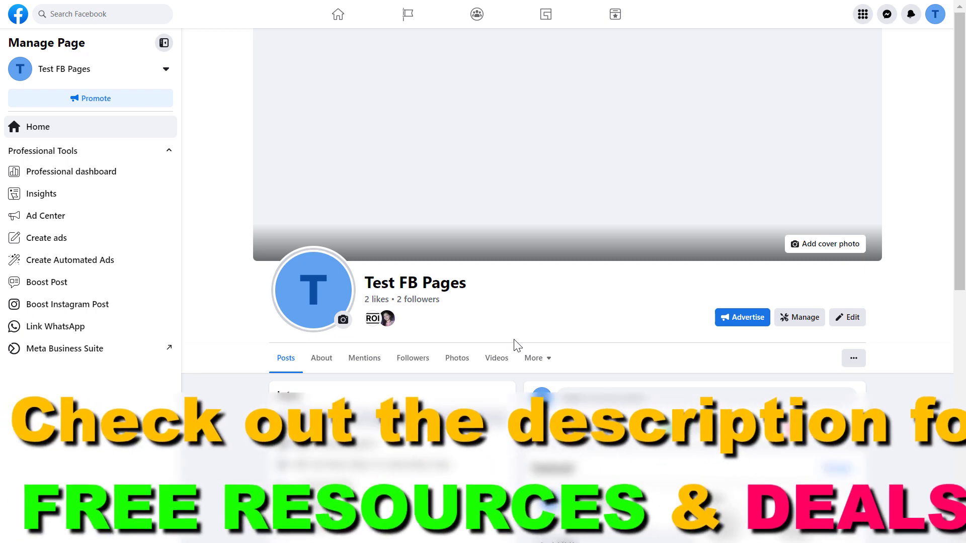
click(853, 358)
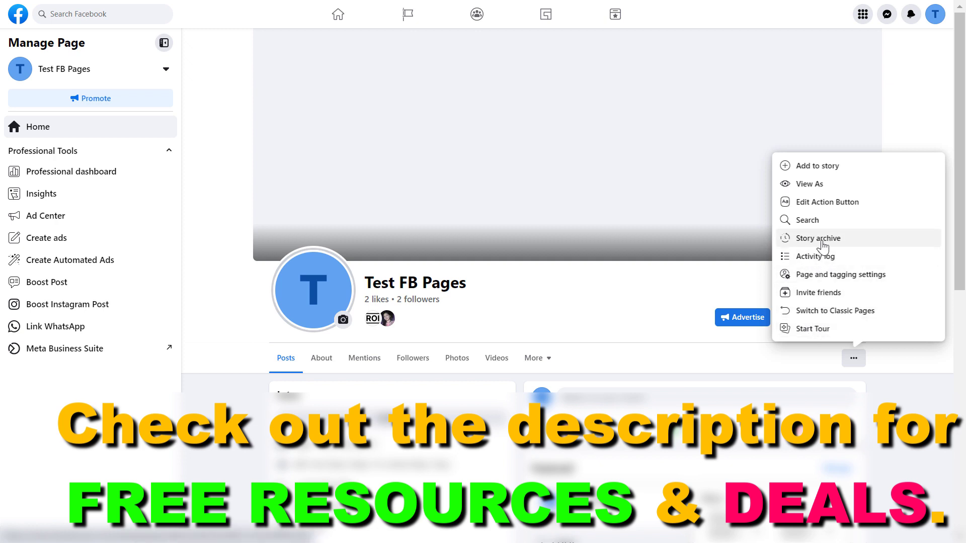
click(819, 238)
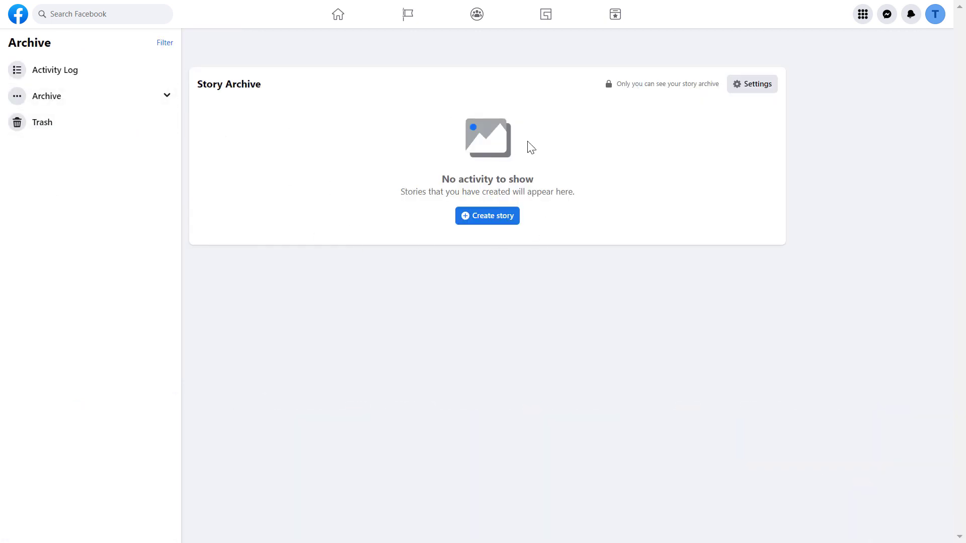
View story archive settings without changes, then expand Archive to show Posts archive and Story Archive
click(753, 84)
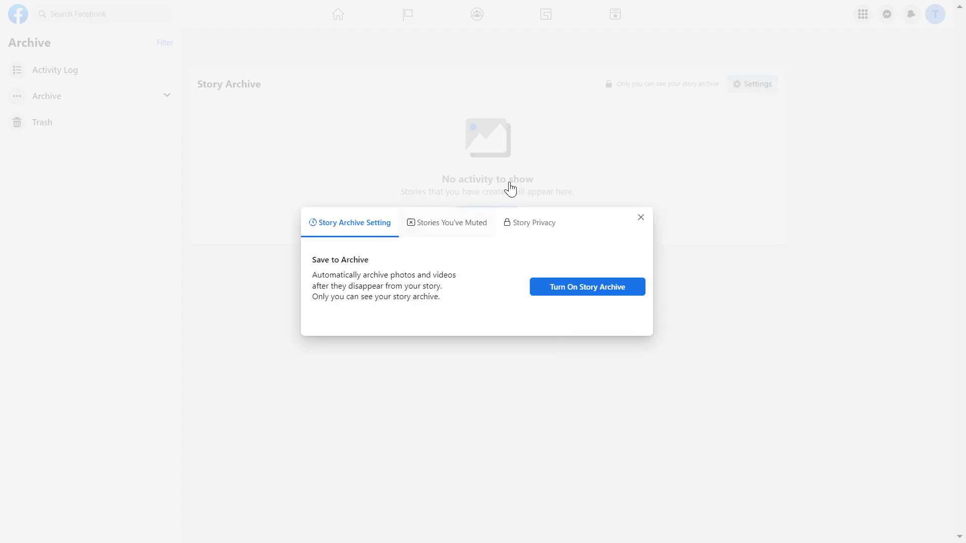
click(640, 217)
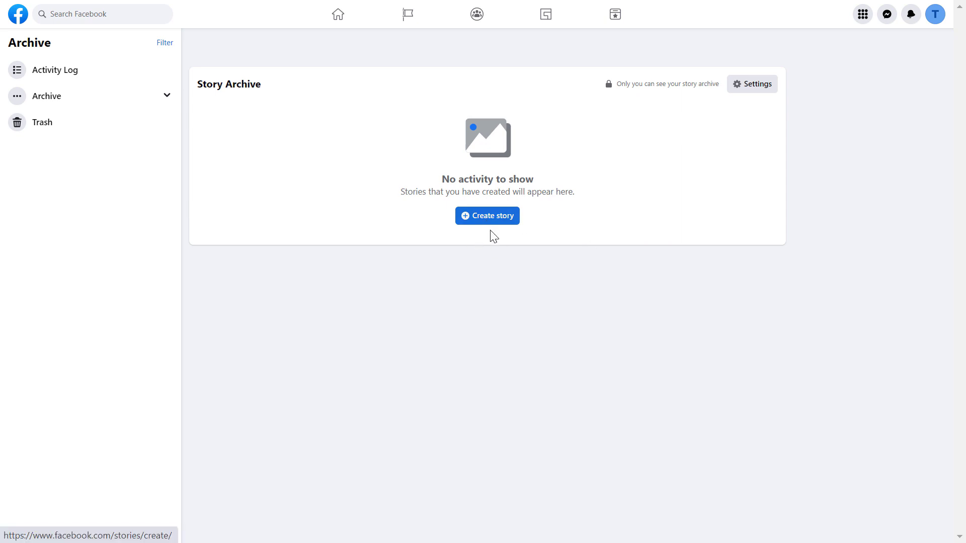
click(147, 95)
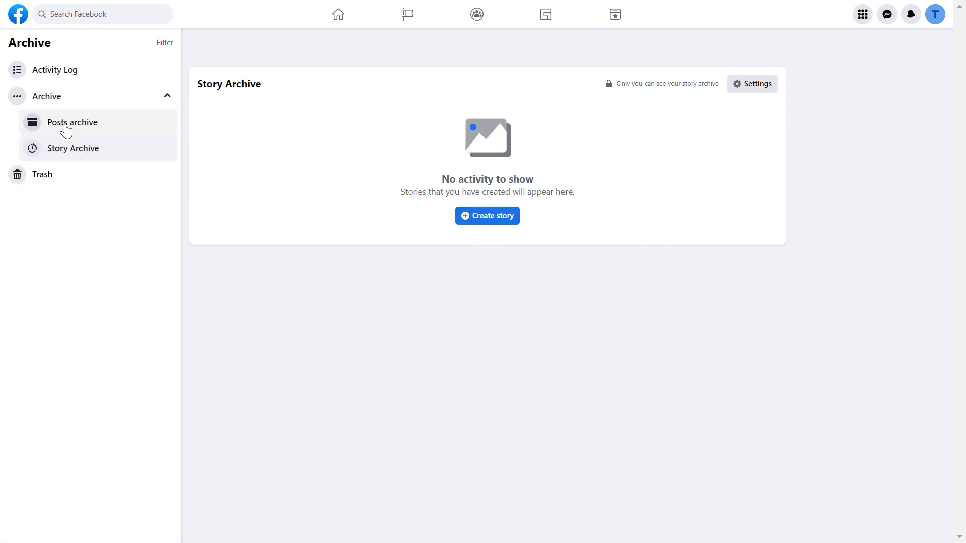